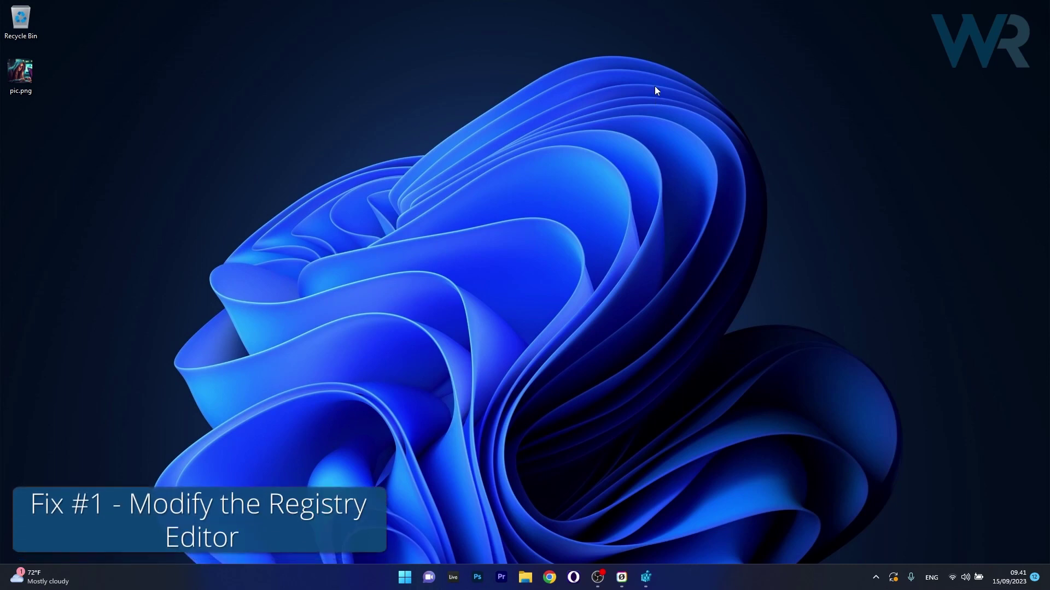
# Launch Registry Editor from a regedit search in the Start menu
pyautogui.click(404, 577)
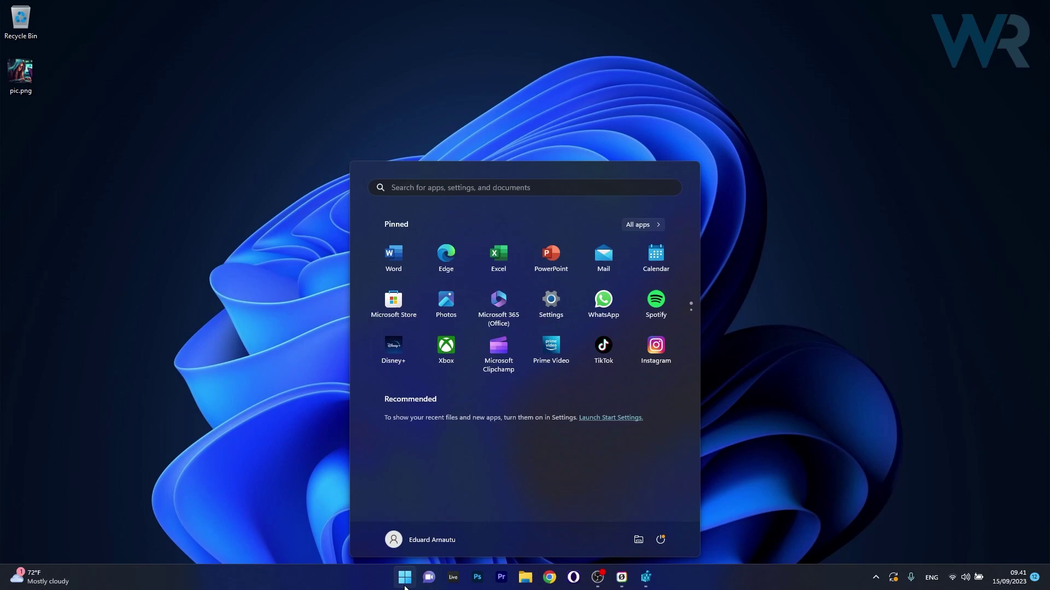
pyautogui.write('regedit')
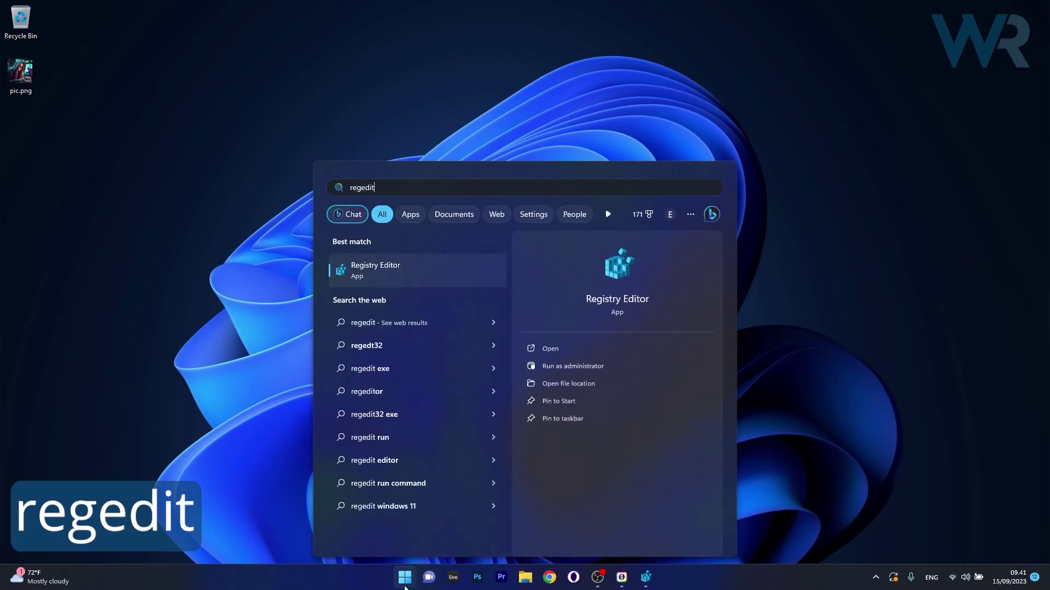
pyautogui.click(439, 269)
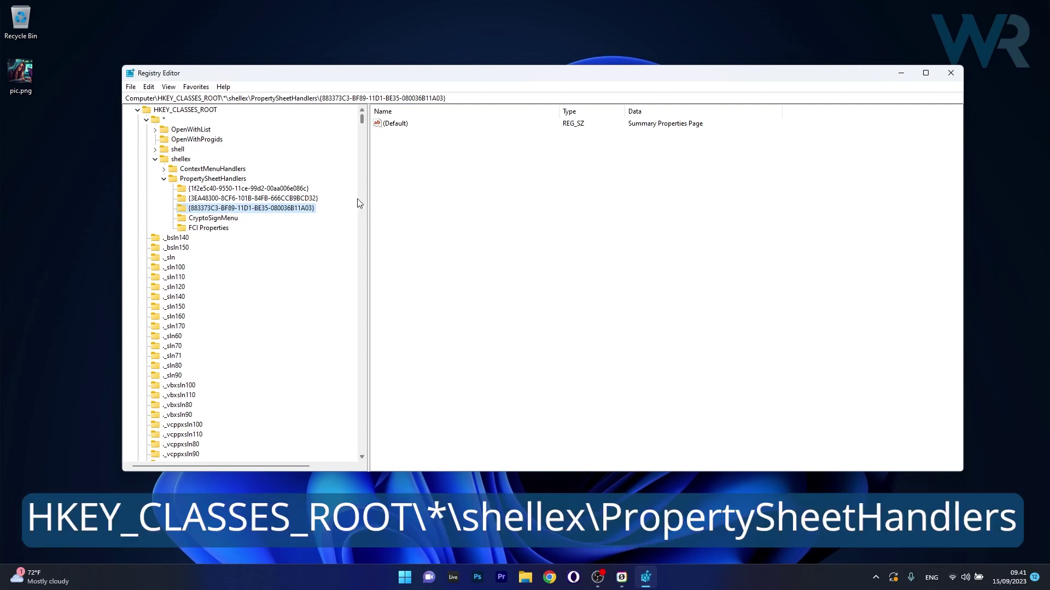
pyautogui.click(182, 114)
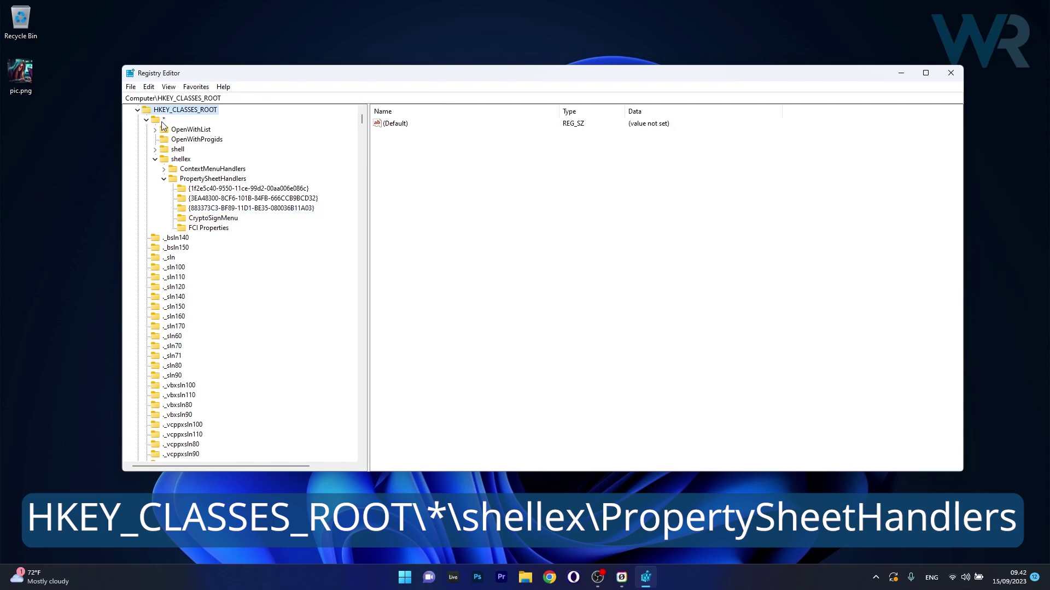
pyautogui.click(162, 121)
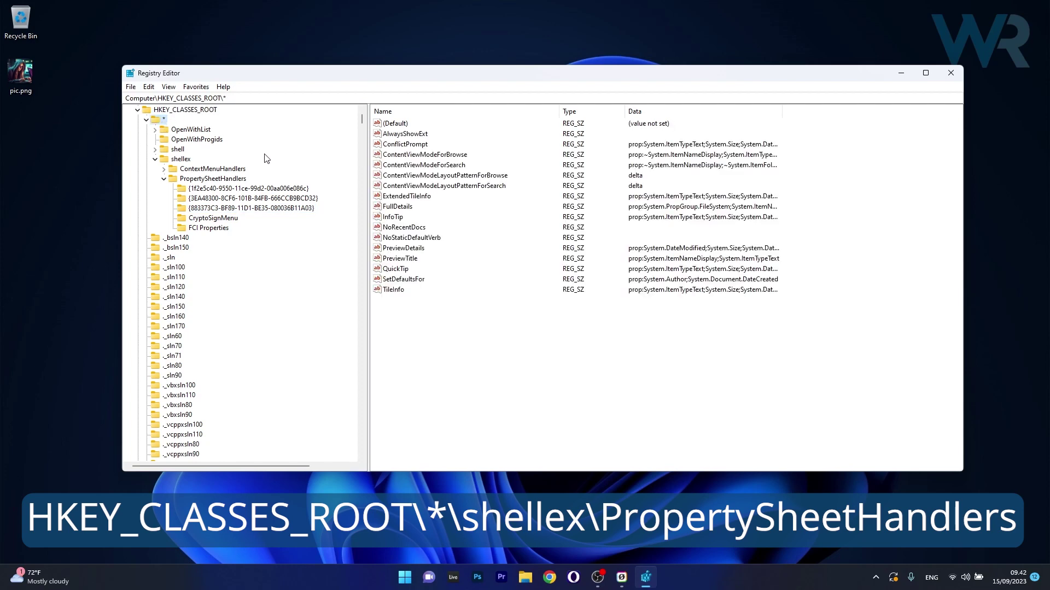
pyautogui.click(182, 160)
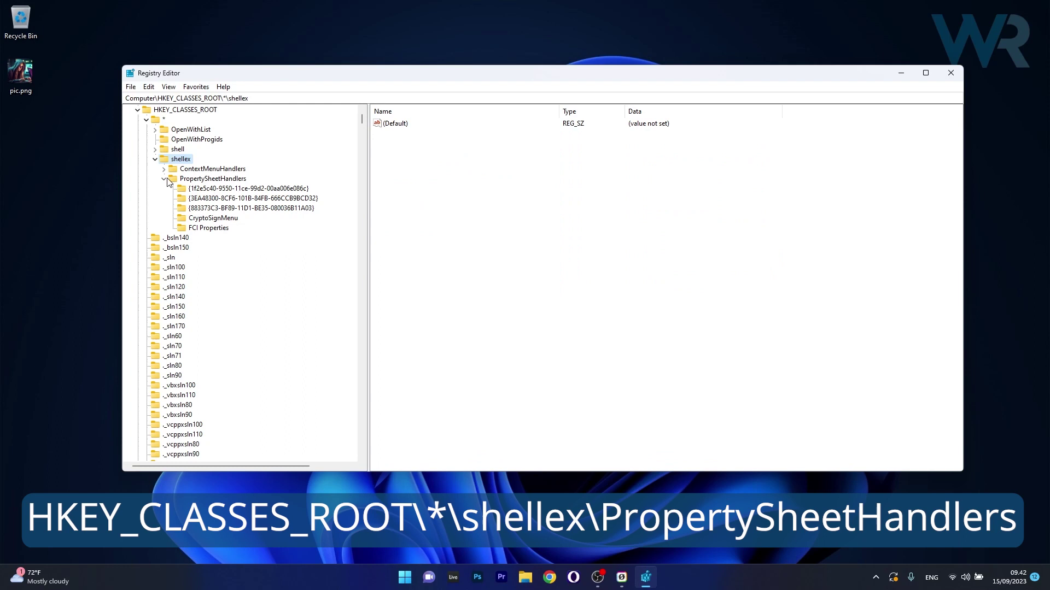
pyautogui.click(217, 185)
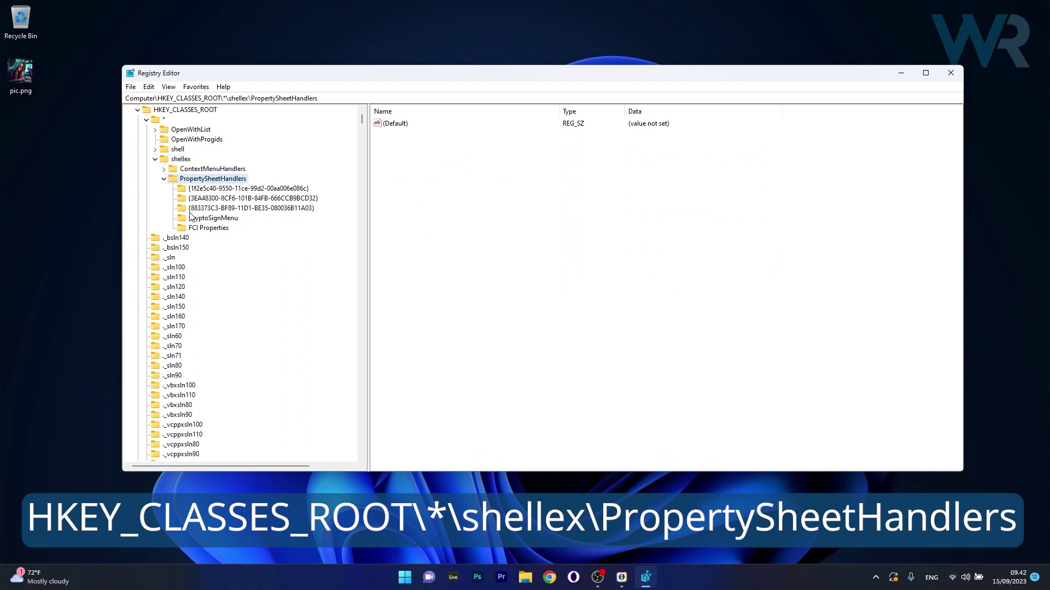
pyautogui.click(191, 210)
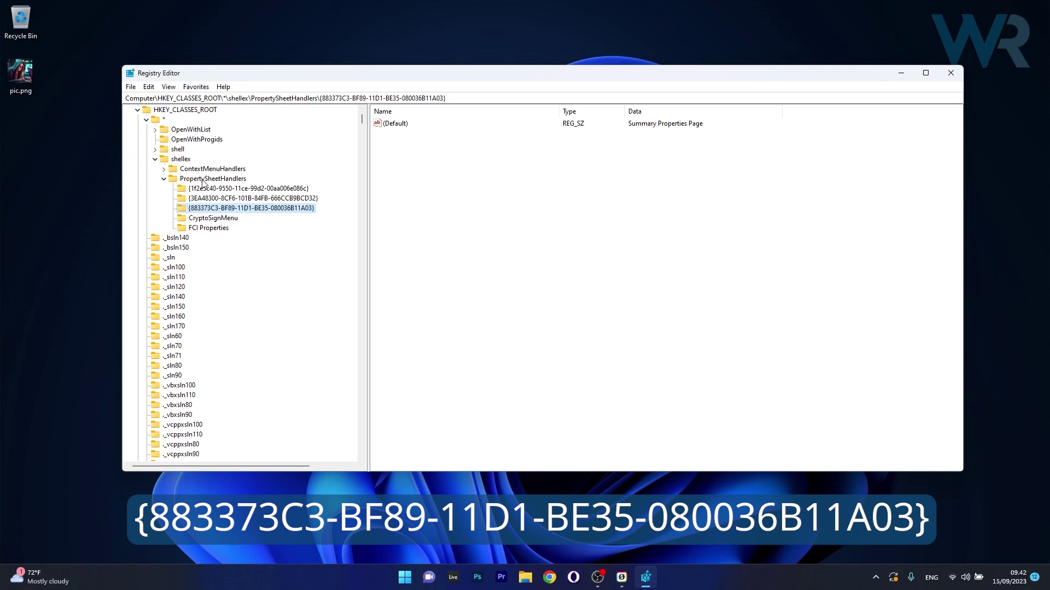
# Add New Key #1 under PropertySheetHandlers, delete it, and exit Registry Editor
pyautogui.rightClick(204, 182)
pyautogui.moveTo(246, 200)
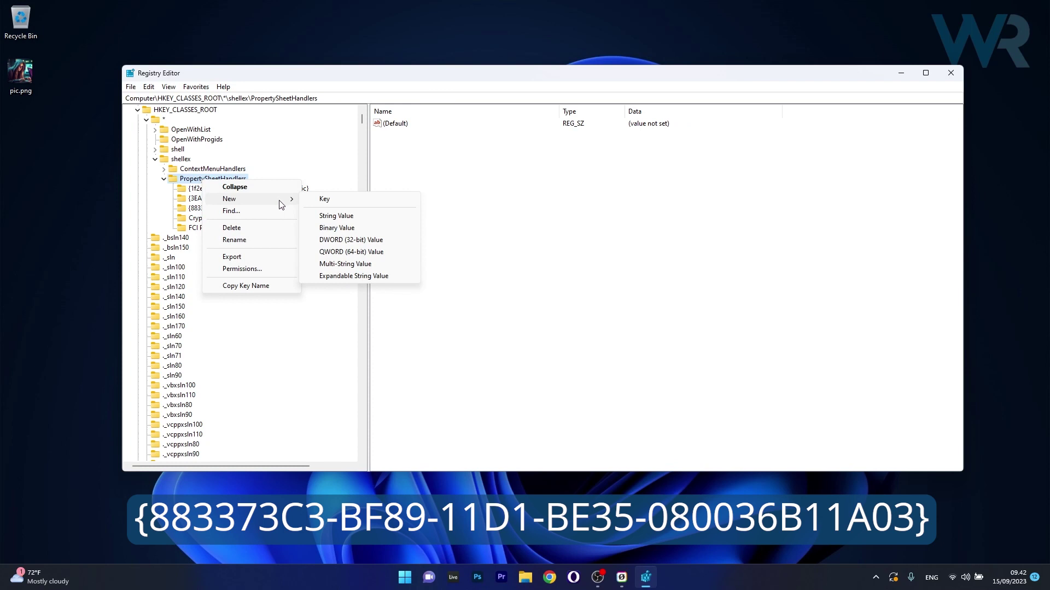
pyautogui.click(345, 202)
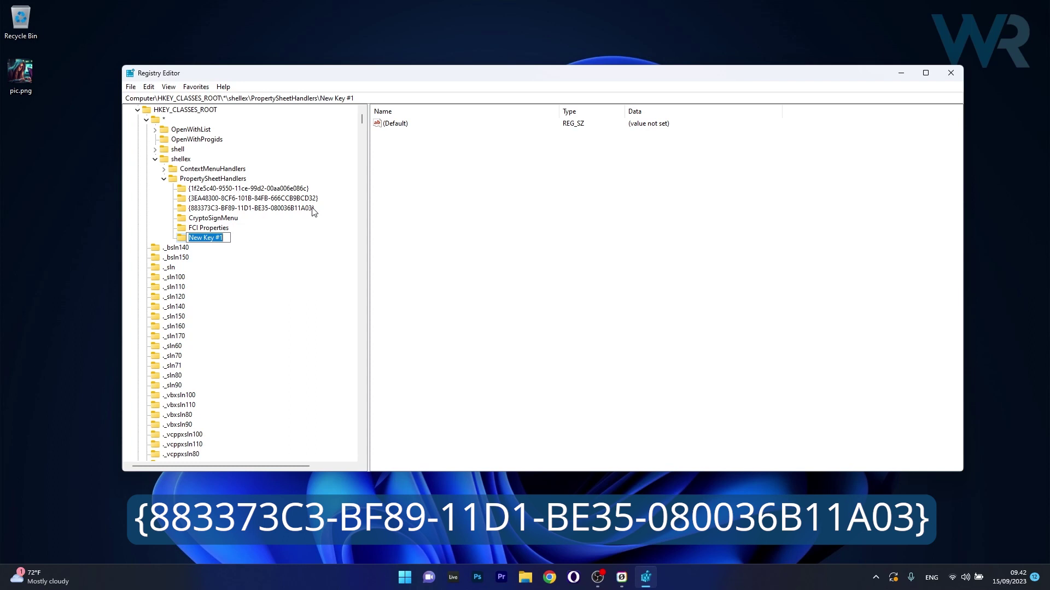
pyautogui.click(238, 253)
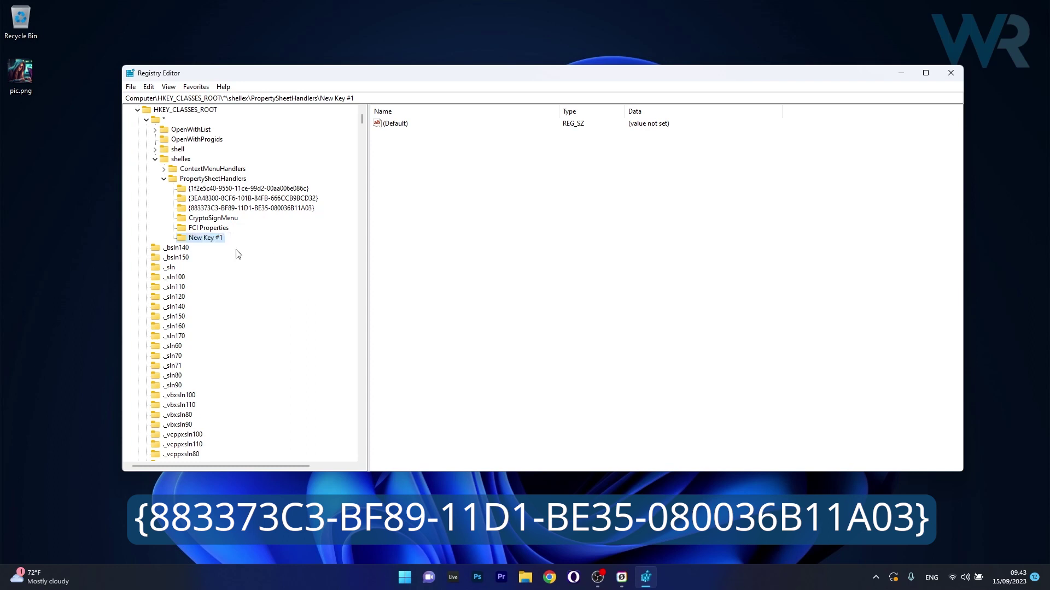
pyautogui.rightClick(202, 241)
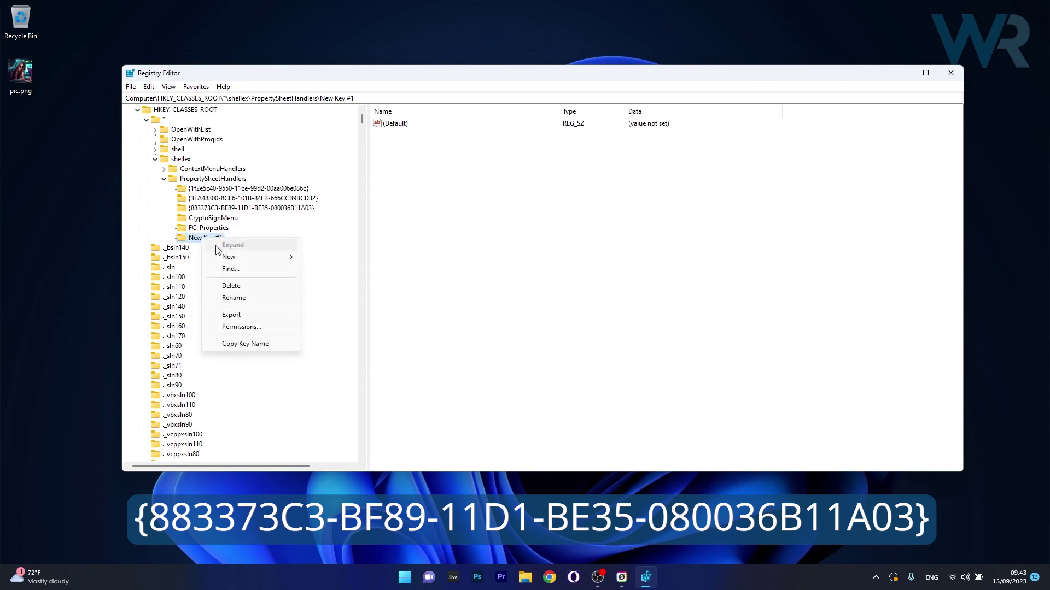
pyautogui.click(951, 77)
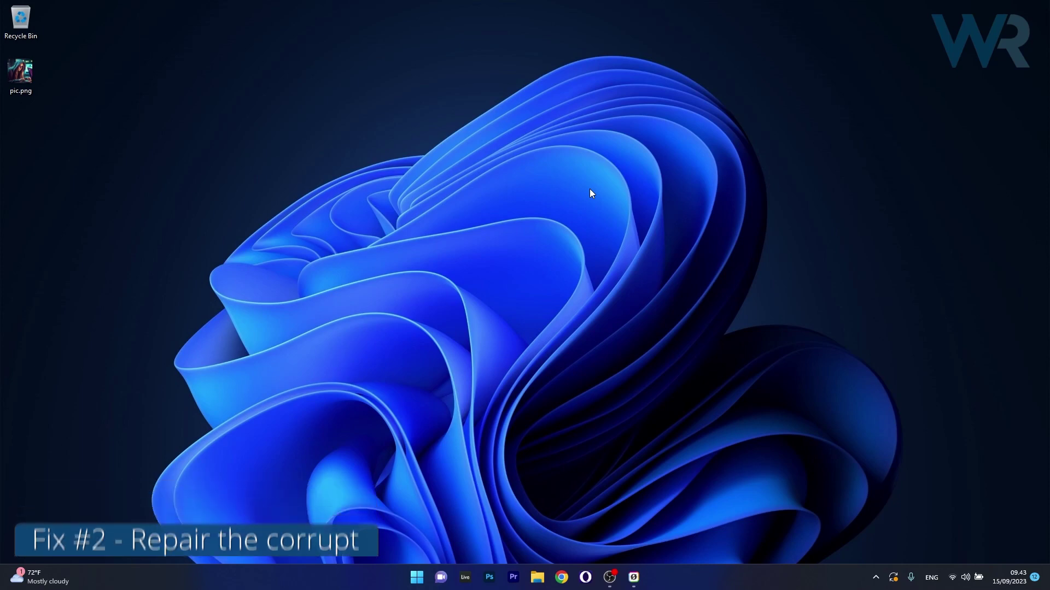
# Search the Start menu for cmd to list Command Prompt
pyautogui.click(416, 577)
pyautogui.write('cmd')
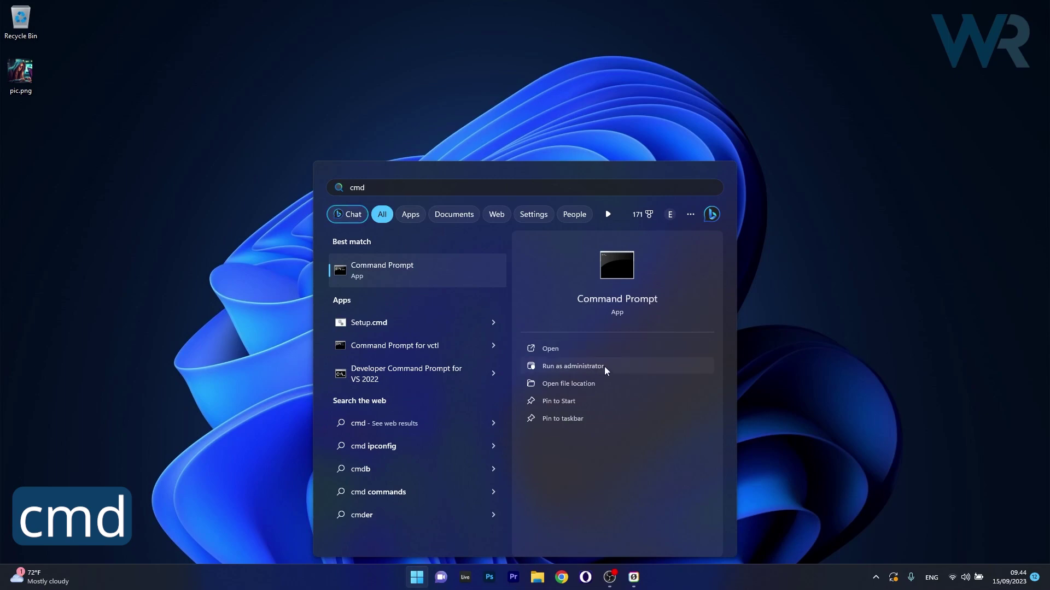
# Run Command Prompt as administrator, move its window, then close it without running commands
pyautogui.click(618, 365)
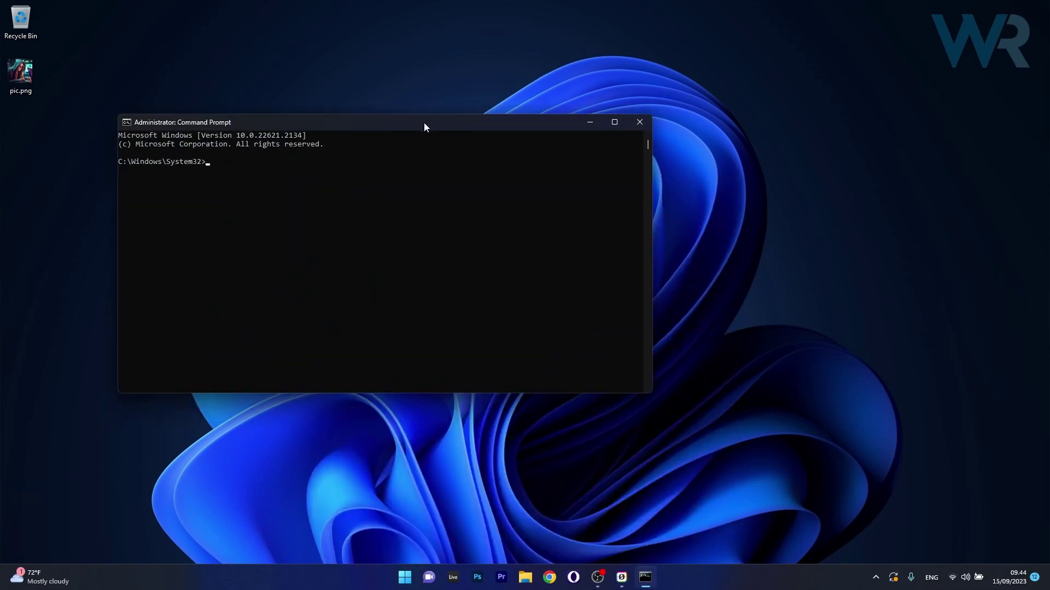
pyautogui.moveTo(423, 122); pyautogui.dragTo(558, 113)
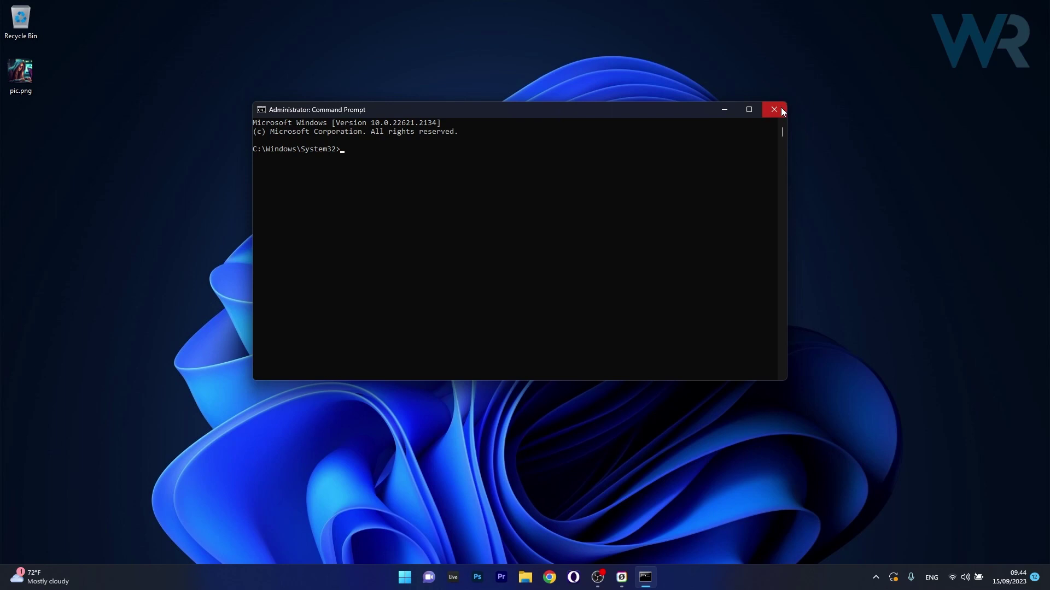
pyautogui.click(780, 108)
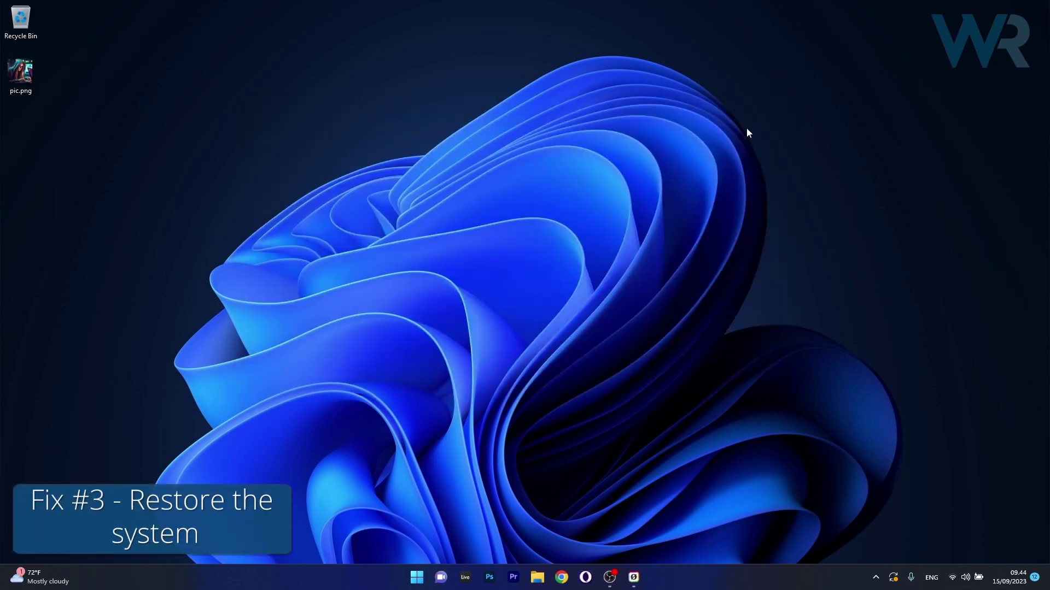
# Launch System Restore from an rstrui search in the Start menu
pyautogui.click(417, 577)
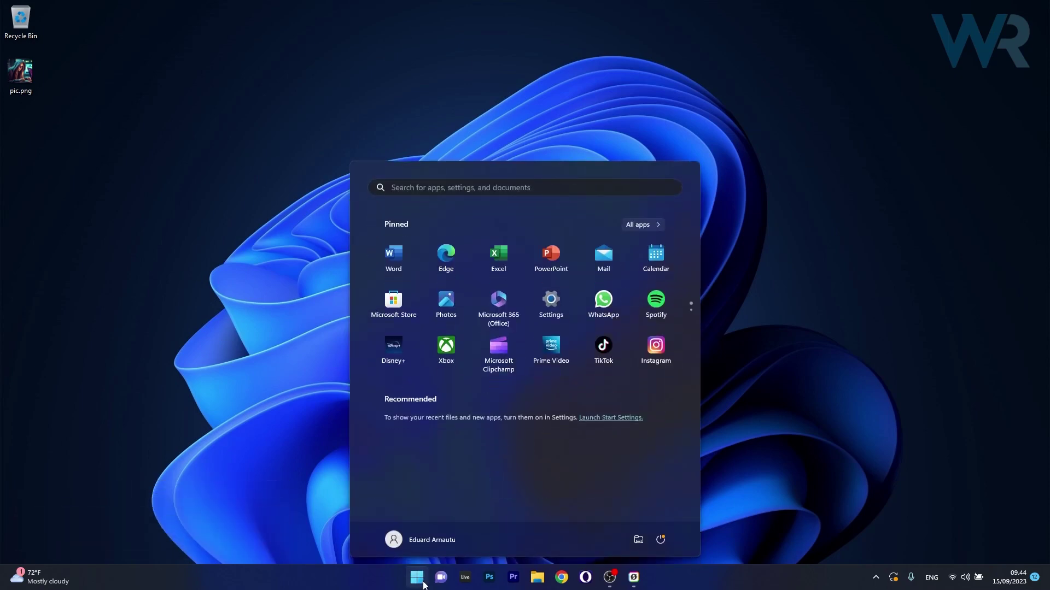
pyautogui.write('rstrui')
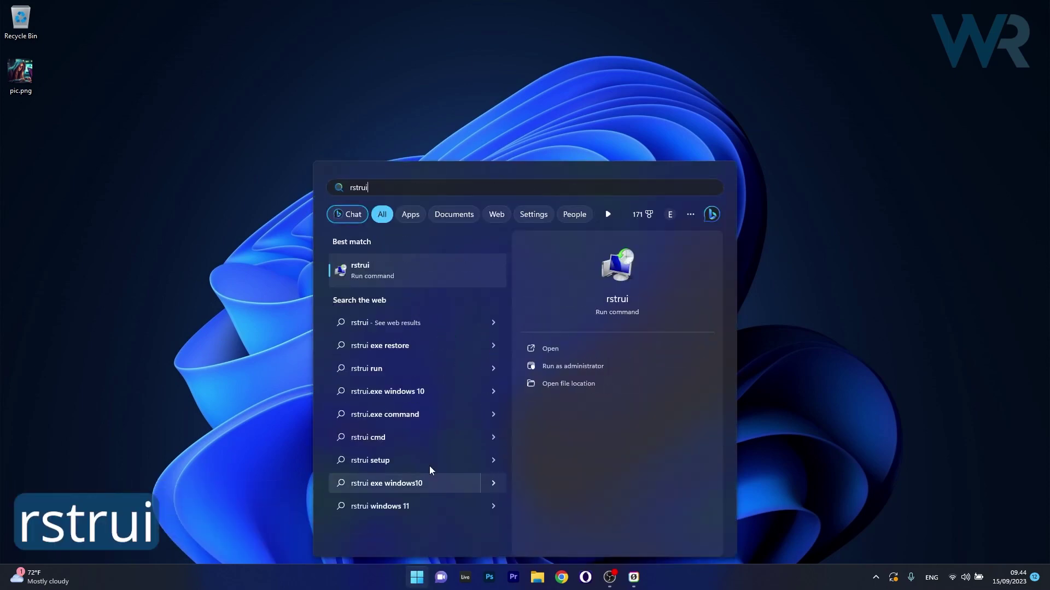
pyautogui.click(379, 267)
# Pass the welcome page and choose the 14/09/2023 09.15.52 restore point
pyautogui.click(608, 408)
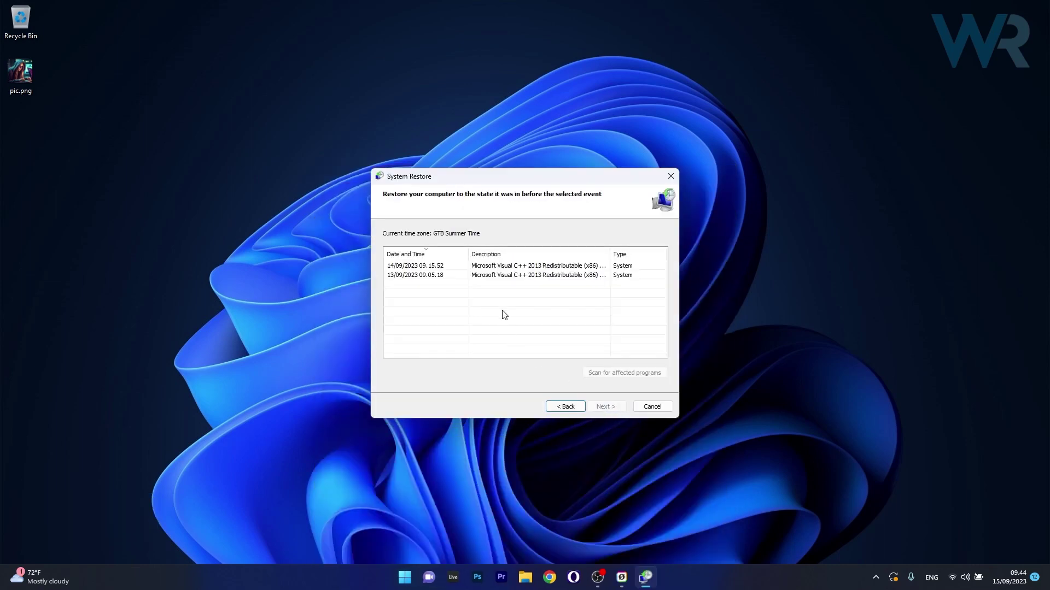
pyautogui.click(508, 270)
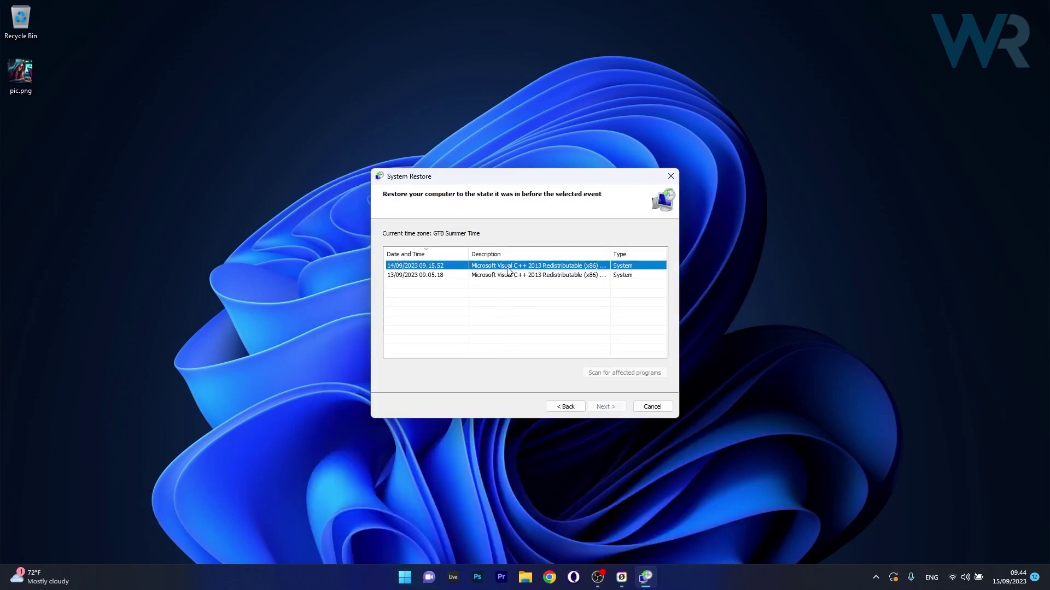
pyautogui.click(612, 407)
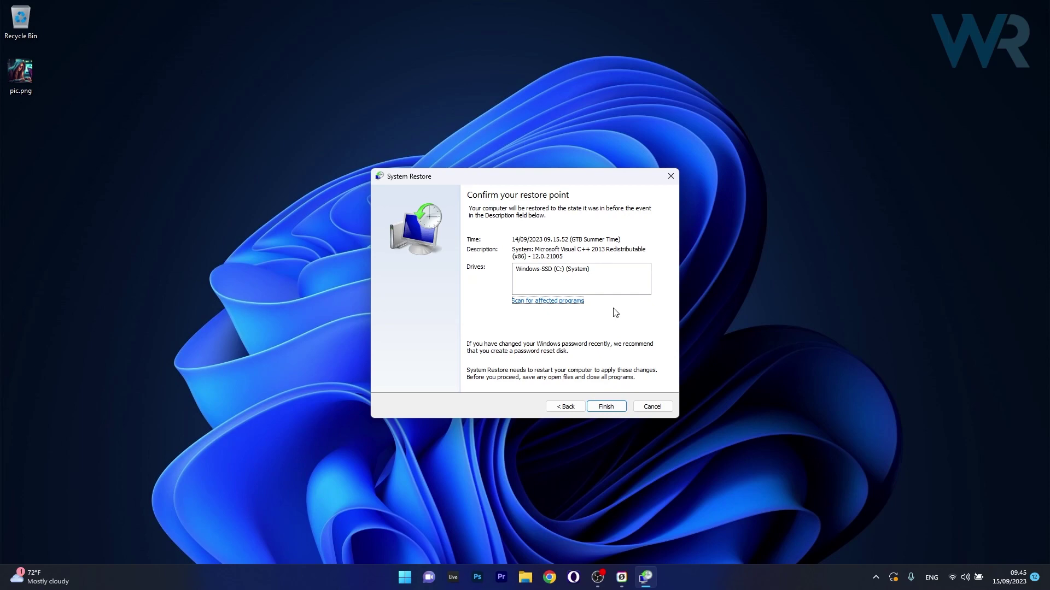
# Exit the System Restore confirmation page without restoring the 14/09/2023 point
pyautogui.click(672, 179)
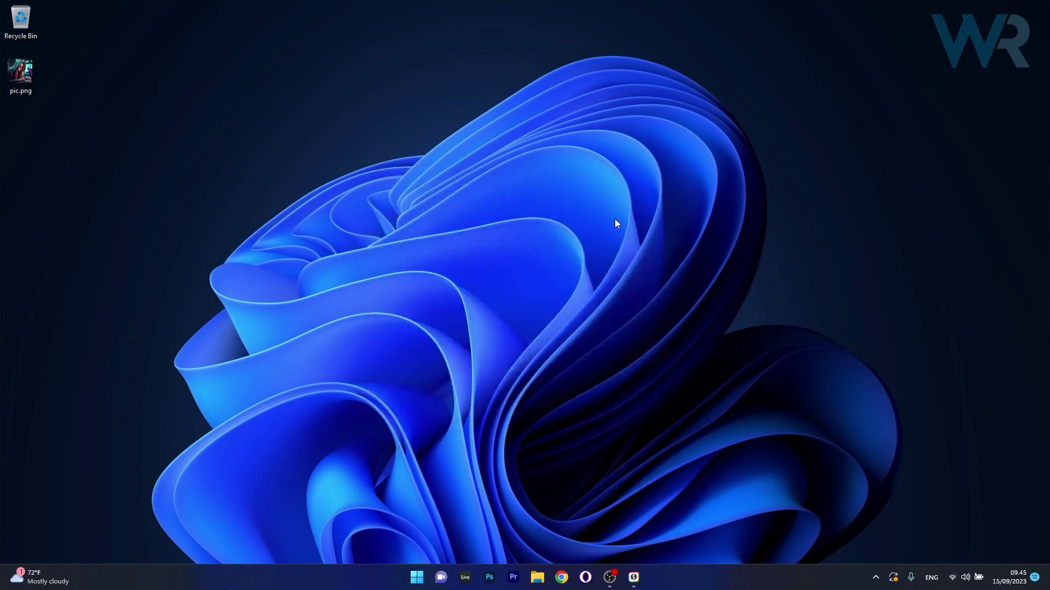